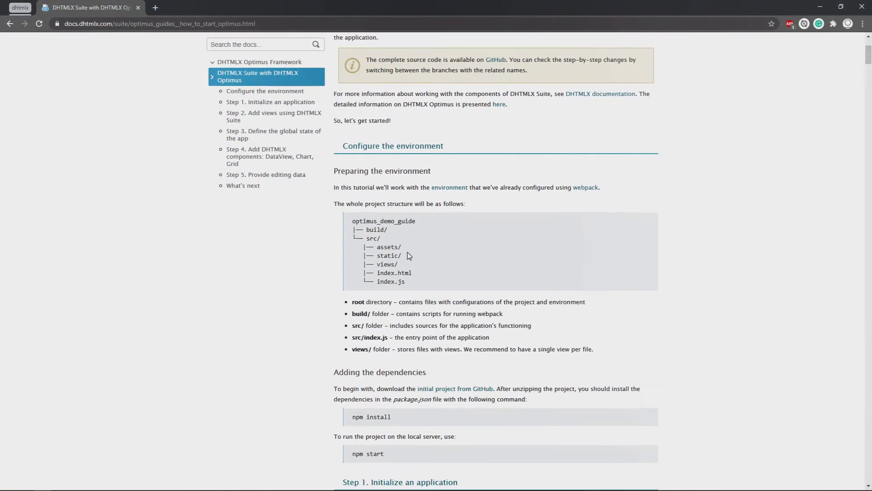
pyautogui.scroll(-2, 408, 258)
pyautogui.scroll(-4, 416, 255)
pyautogui.scroll(-3, 416, 252)
pyautogui.scroll(-1, 417, 252)
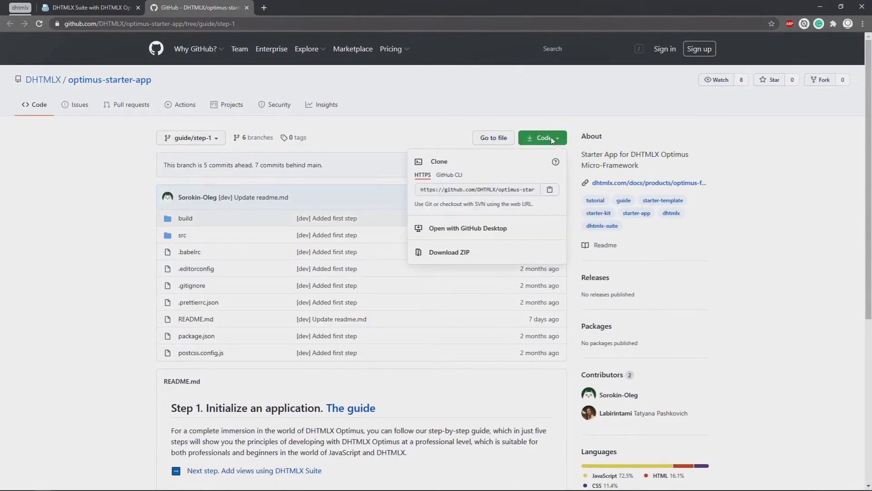
# Step: Download the step-1 starter app as a ZIP and extract its folder to D:\dhx
pyautogui.click(447, 252)
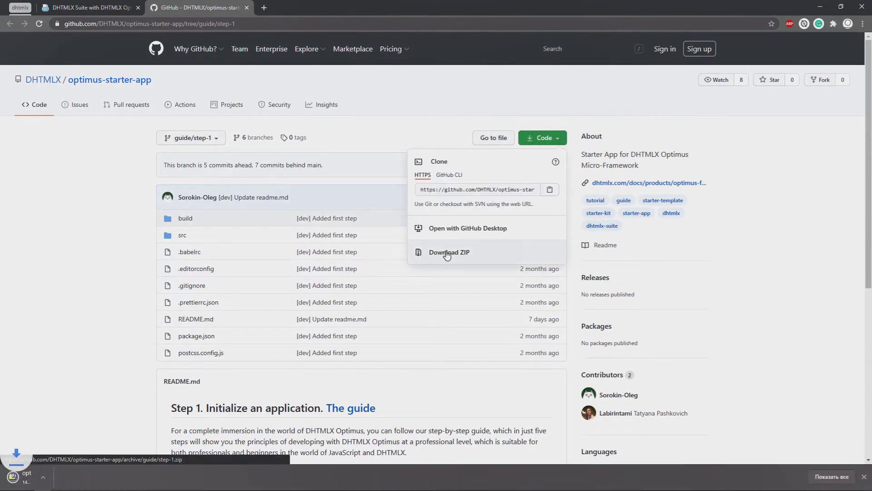
pyautogui.click(53, 477)
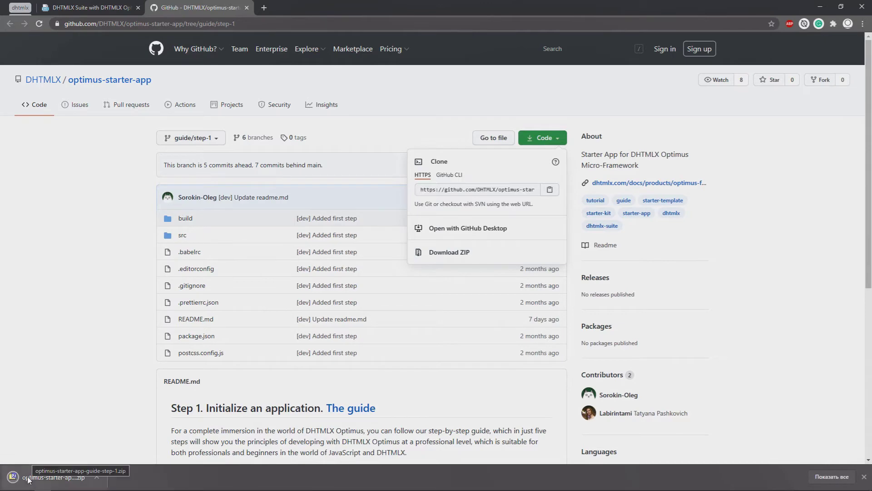
pyautogui.click(193, 157)
pyautogui.press('F5')
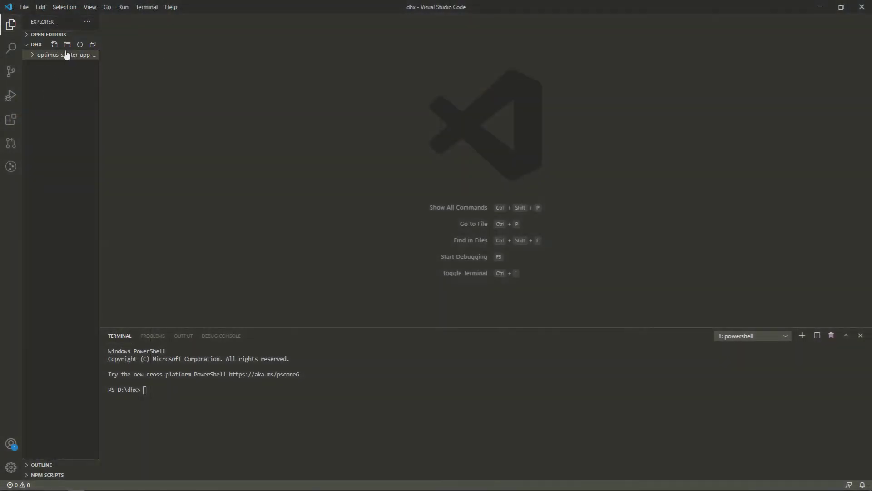
# Step: Move the terminal into optimus-starter-app-guide-step-1 and run npm install
pyautogui.click(65, 55)
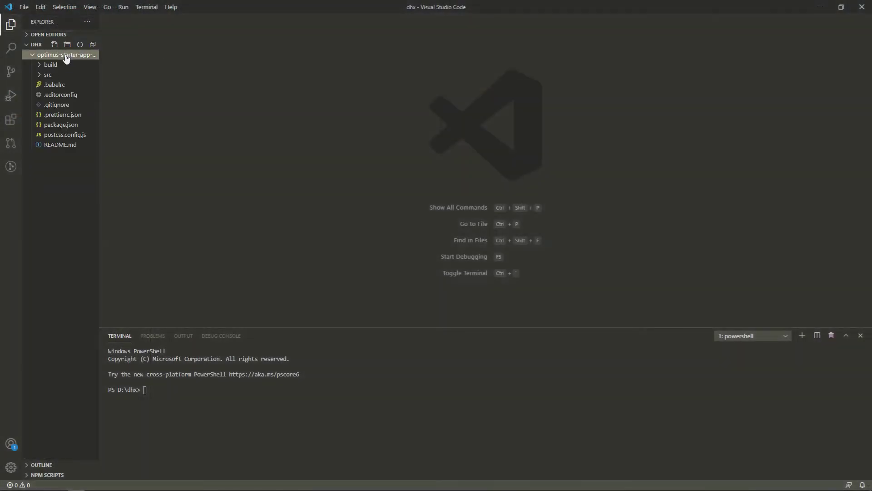
pyautogui.click(164, 392)
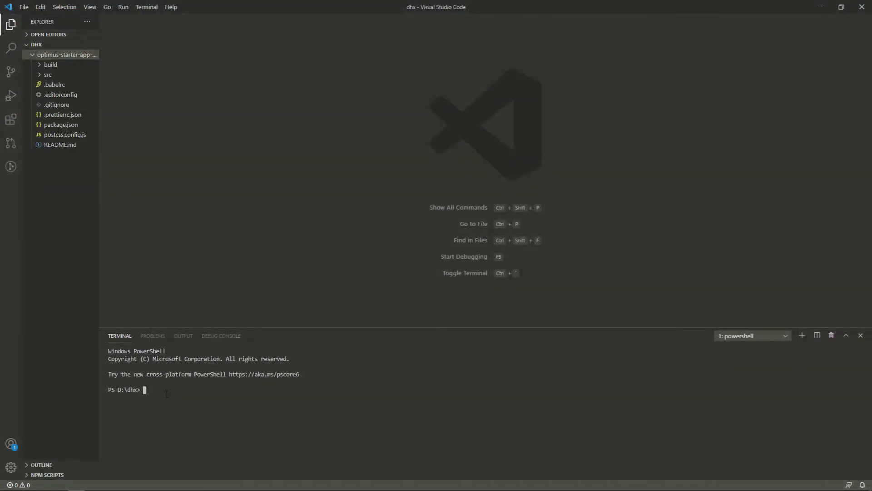
pyautogui.write('cd .\\o')
pyautogui.press('Tab')
pyautogui.press('Return')
pyautogui.write('npm install')
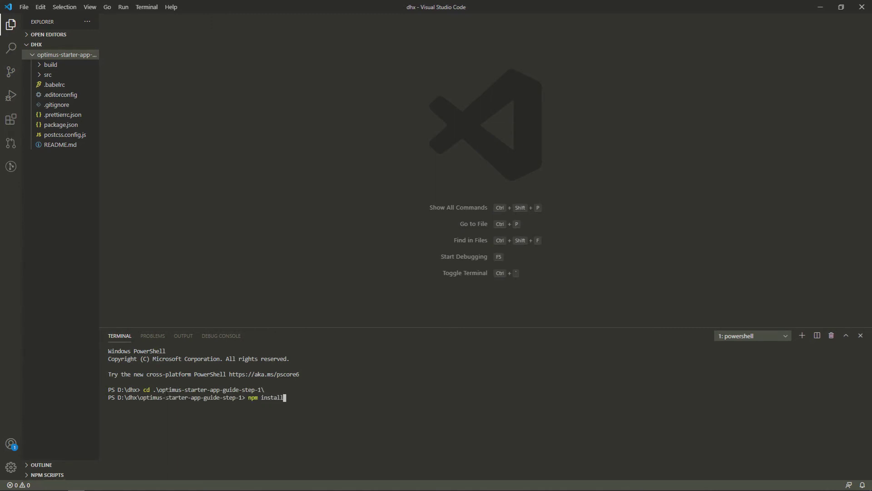
pyautogui.press('Return')
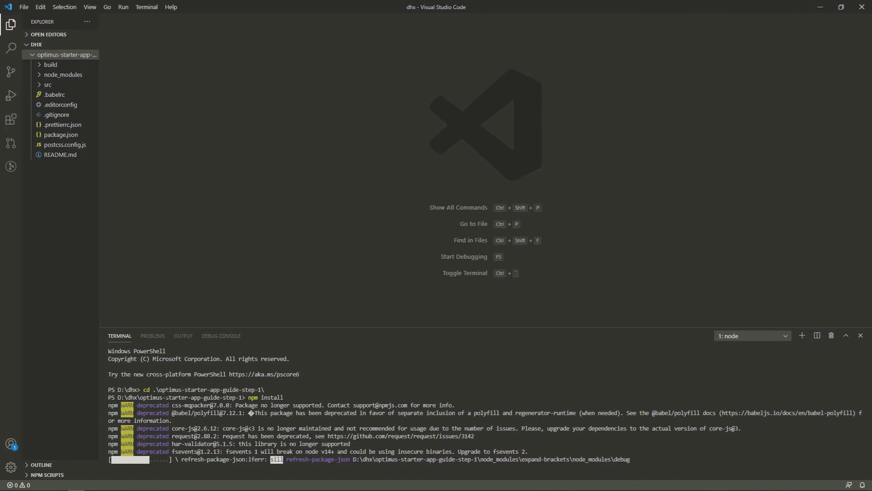
pyautogui.write('npm start')
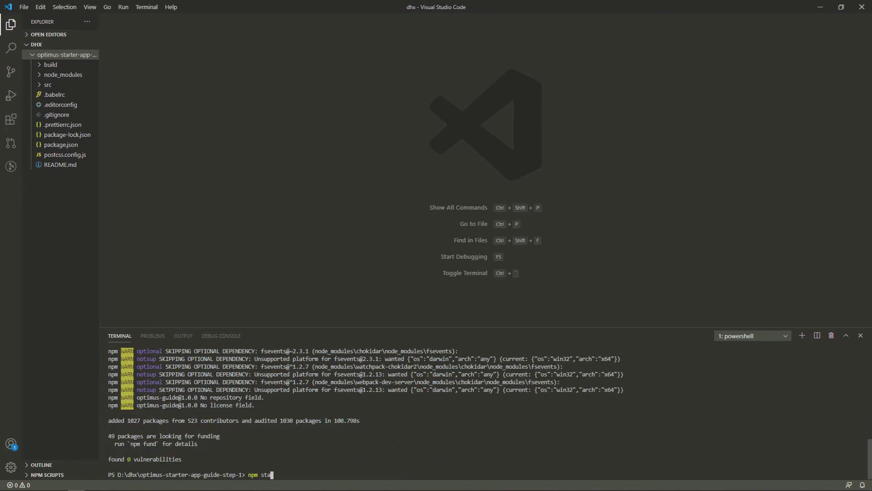
# Step: Run npm start to launch the webpack dev server at localhost:8080
pyautogui.press('Return')
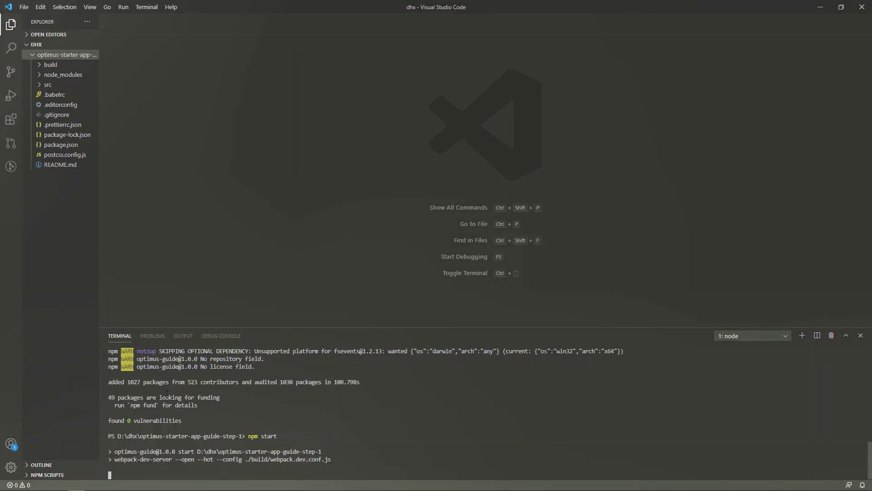